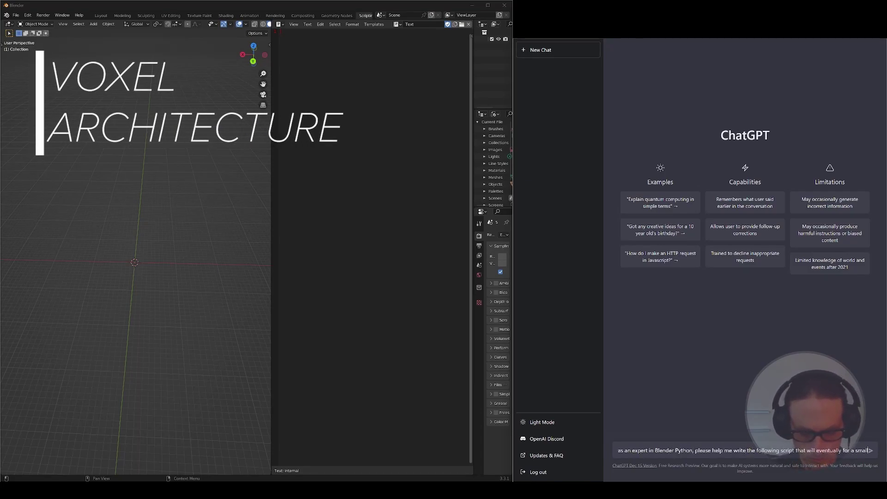
{"action": "type", "text": " stylized 3d"}
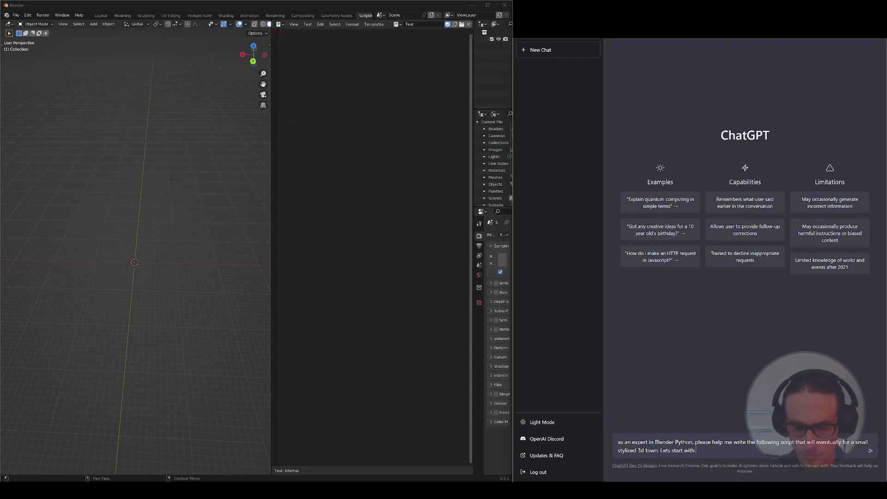
{"action": "type", "text": " start with a few cubes placed along a long fla"}
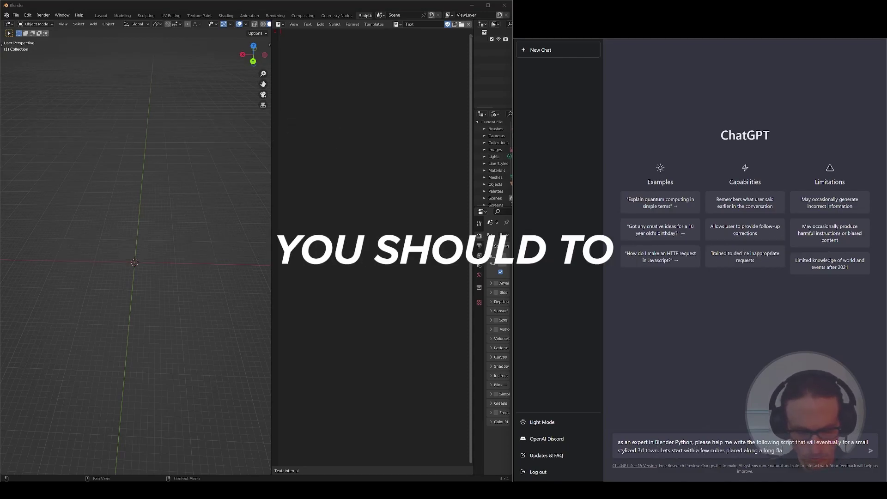
{"action": "type", "text": "s on a street."}
Send ChatGPT the request for a small-town script with cube houses along a flat plane
{"action": "key", "text": "Return"}
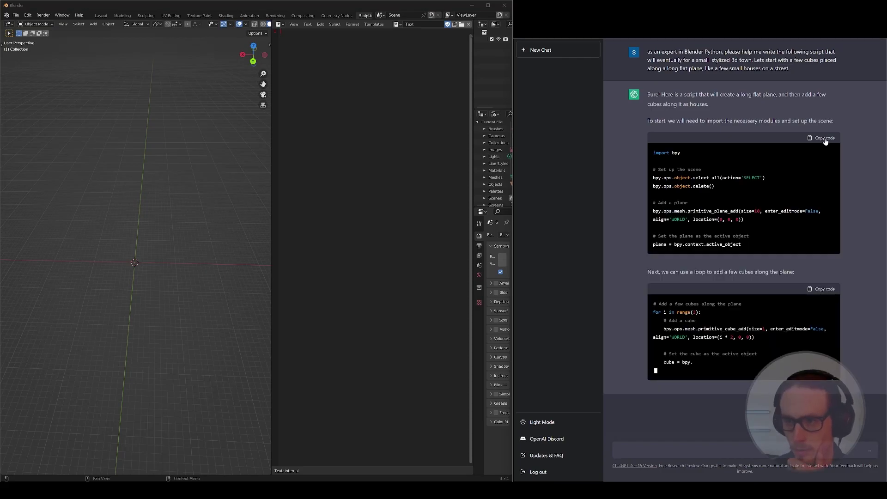
Paste ChatGPT's plane setup code into the Text Editor, run it, and widen the 3D view
{"action": "left_click", "coordinate": [825, 139]}
{"action": "right_click", "coordinate": [295, 69]}
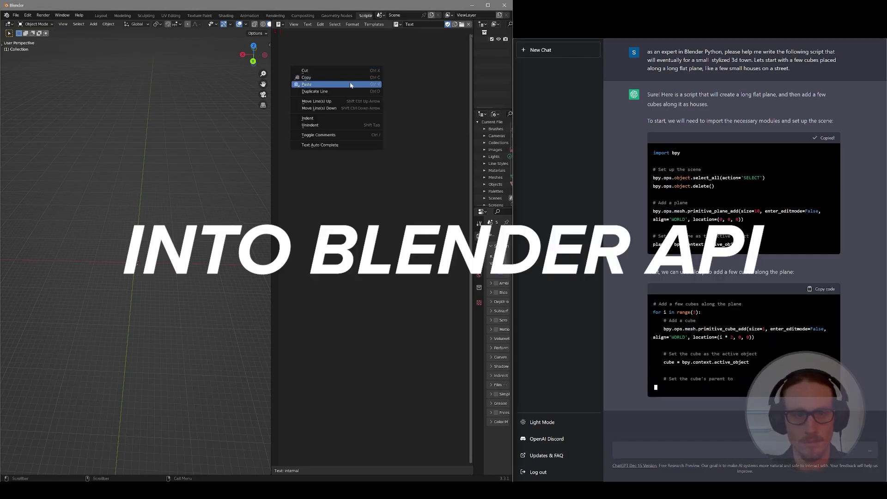
{"action": "left_click", "coordinate": [350, 85]}
{"action": "key", "text": "alt+p"}
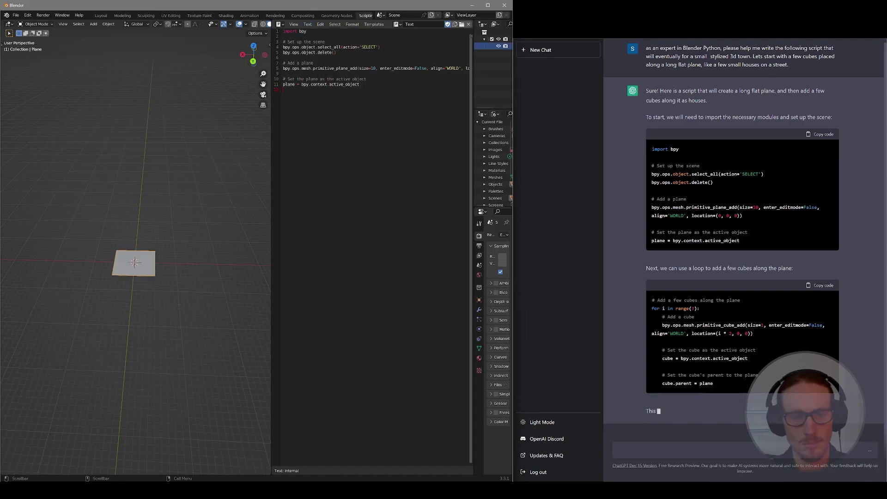
{"action": "middle_click_drag", "start_coordinate": [102, 177], "coordinate": [146, 271]}
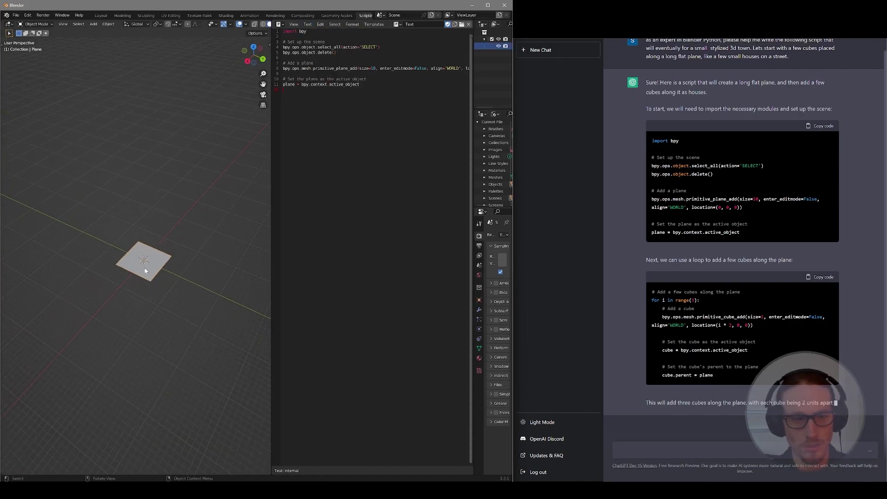
{"action": "scroll", "coordinate": [147, 270], "scroll_direction": "up", "scroll_amount": 2}
{"action": "scroll", "coordinate": [146, 269], "scroll_direction": "up", "scroll_amount": 3}
{"action": "scroll", "coordinate": [147, 269], "scroll_direction": "up", "scroll_amount": 2}
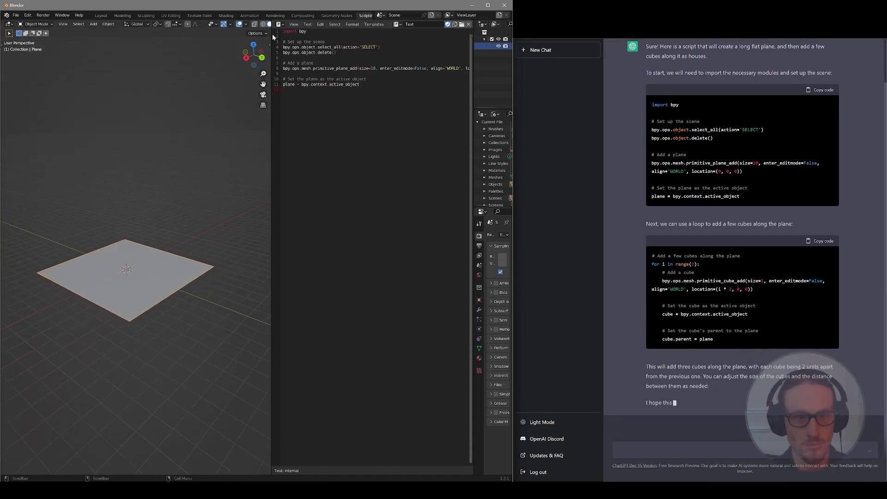
{"action": "left_click_drag", "start_coordinate": [273, 34], "coordinate": [319, 35]}
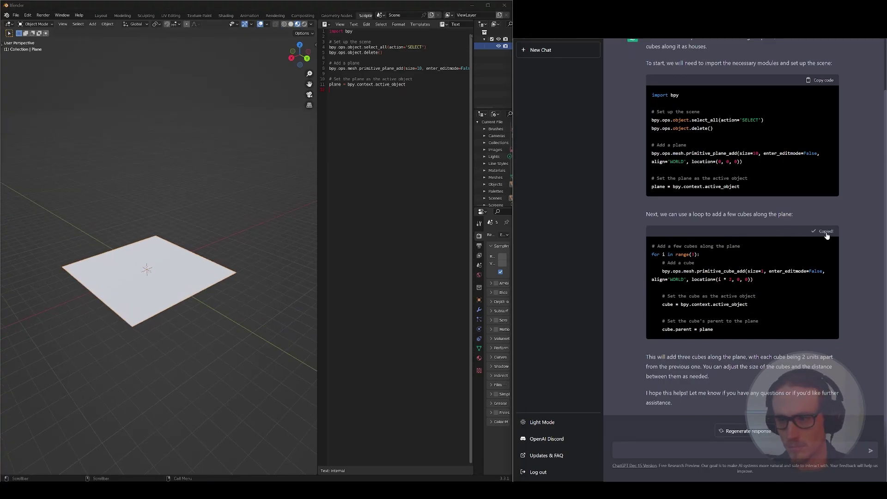
Add the cube loop code and run it, showing three cubes in solid shading
{"action": "right_click", "coordinate": [299, 166]}
{"action": "left_click", "coordinate": [325, 193]}
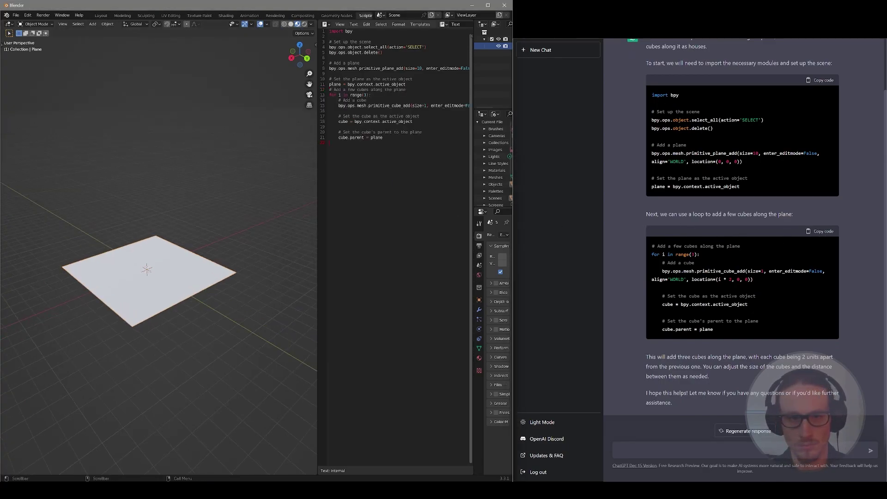
{"action": "left_click", "coordinate": [353, 23]}
{"action": "left_click", "coordinate": [377, 88]}
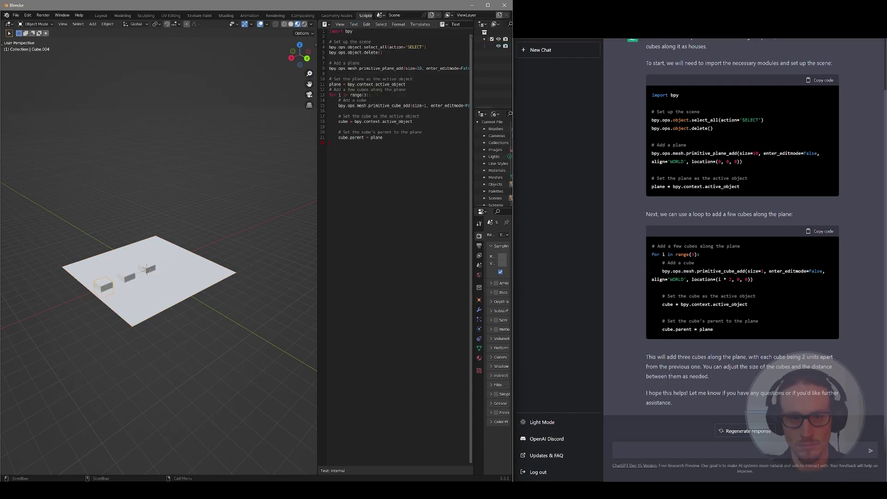
{"action": "middle_click_drag", "start_coordinate": [124, 210], "coordinate": [185, 260]}
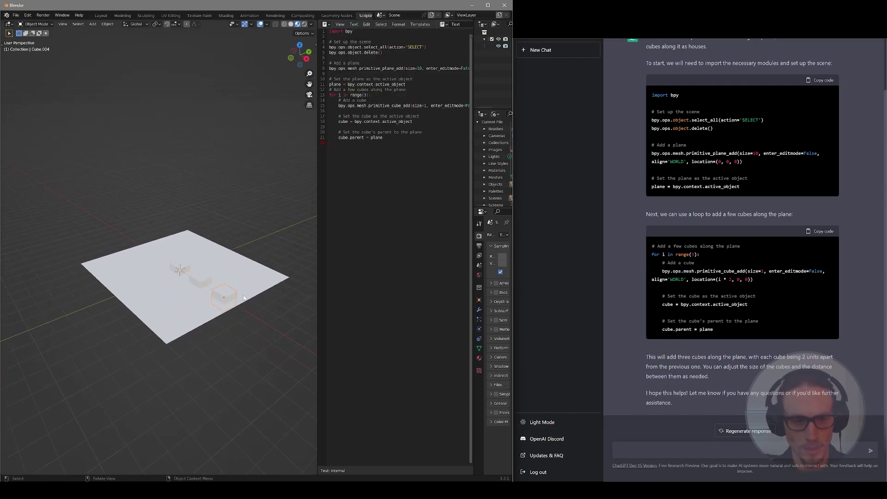
{"action": "scroll", "coordinate": [244, 295], "scroll_direction": "up", "scroll_amount": 4}
{"action": "middle_click_drag", "start_coordinate": [244, 294], "coordinate": [199, 269]}
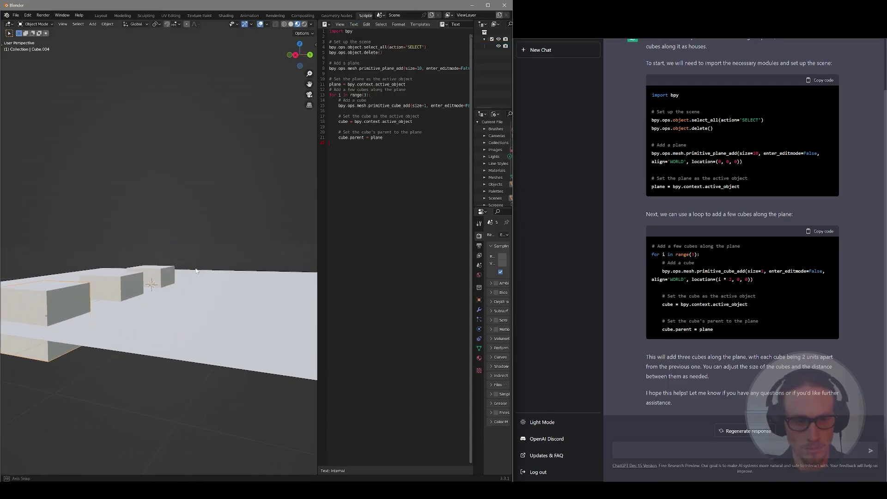
{"action": "left_click", "coordinate": [291, 25]}
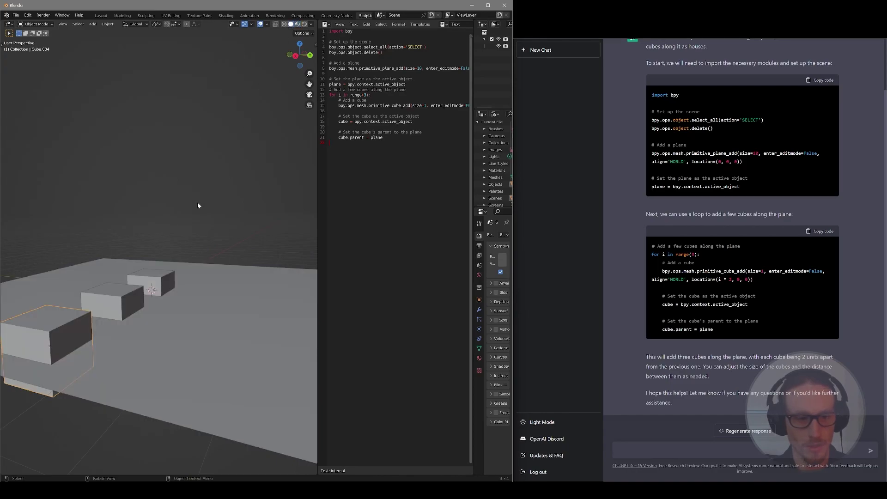
{"action": "scroll", "coordinate": [200, 194], "scroll_direction": "down", "scroll_amount": 4}
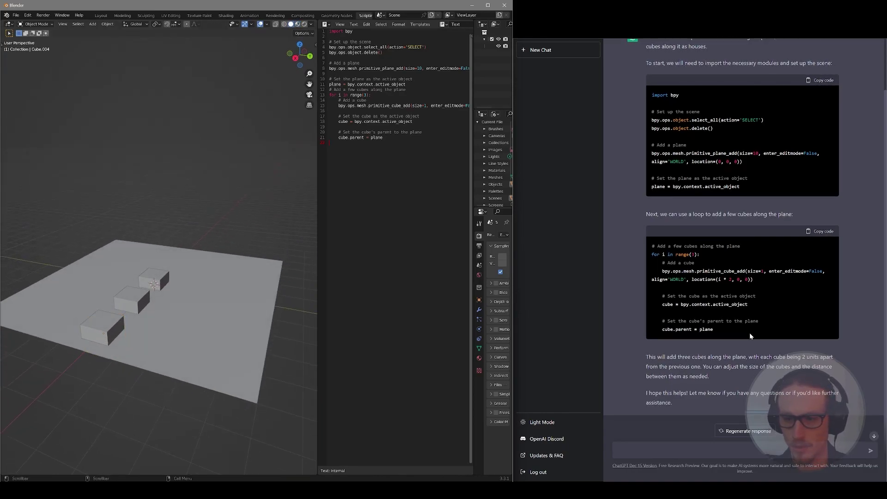
{"action": "type", "text": "can you "}
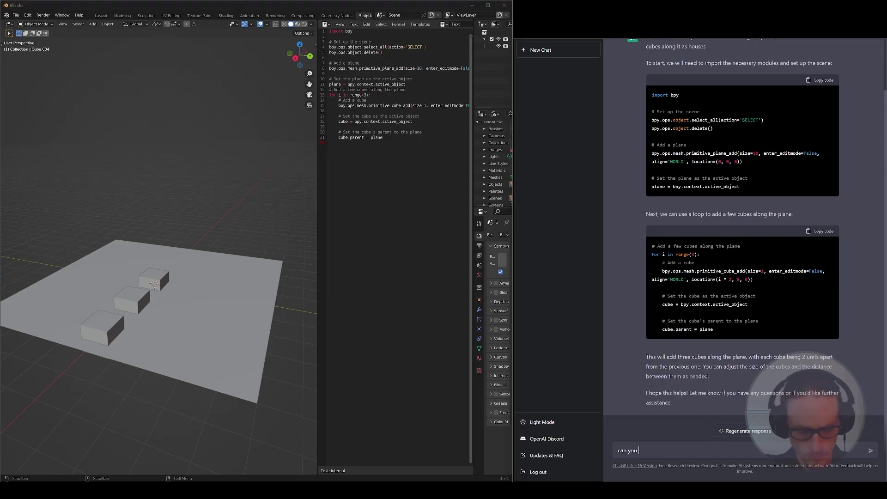
{"action": "type", "text": "he houses?"}
Send the request for small trees between the houses and select the three cubes
{"action": "key", "text": "Return"}
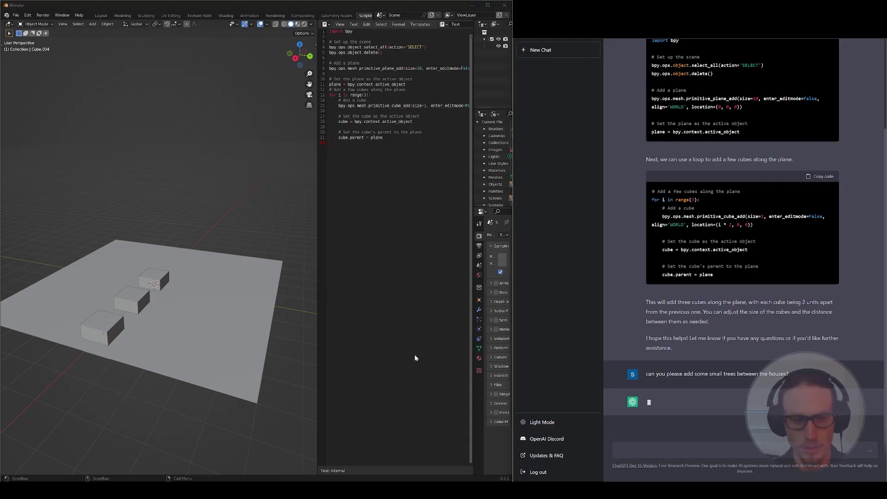
{"action": "middle_click_drag", "start_coordinate": [221, 269], "coordinate": [241, 209]}
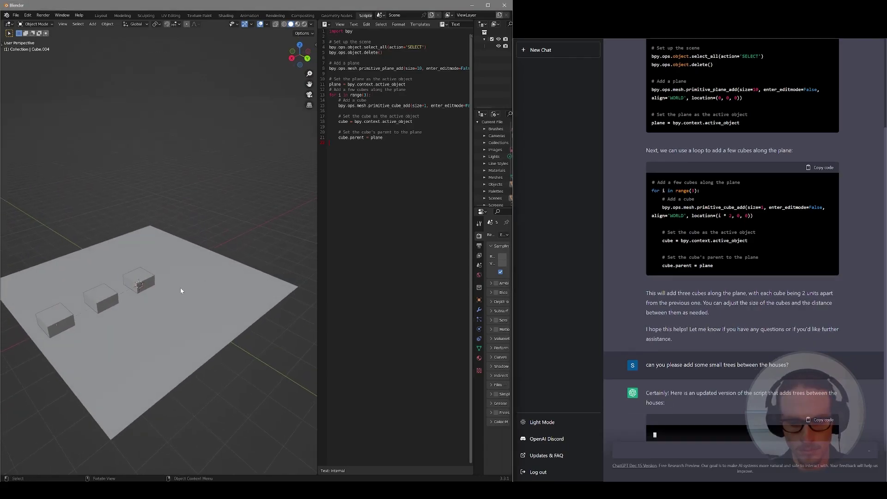
{"action": "left_click_drag", "start_coordinate": [476, 209], "coordinate": [425, 207]}
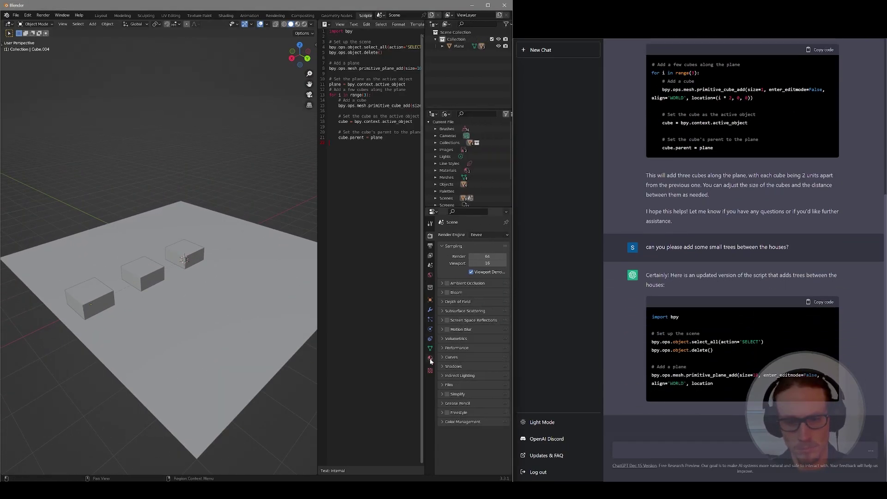
Change the cubes' base colour, then delete the plane and all cubes
{"action": "left_click", "coordinate": [485, 336]}
{"action": "left_click", "coordinate": [466, 277]}
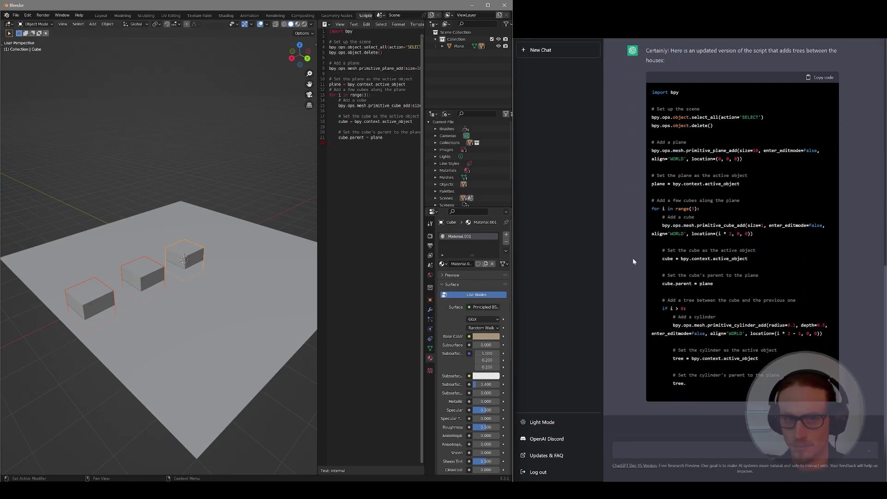
{"action": "key", "text": "a"}
{"action": "key", "text": "Delete"}
Replace the old script with the updated tree script and run it, adding cylinder trees between houses
{"action": "key", "text": "ctrl+a"}
{"action": "key", "text": "Delete"}
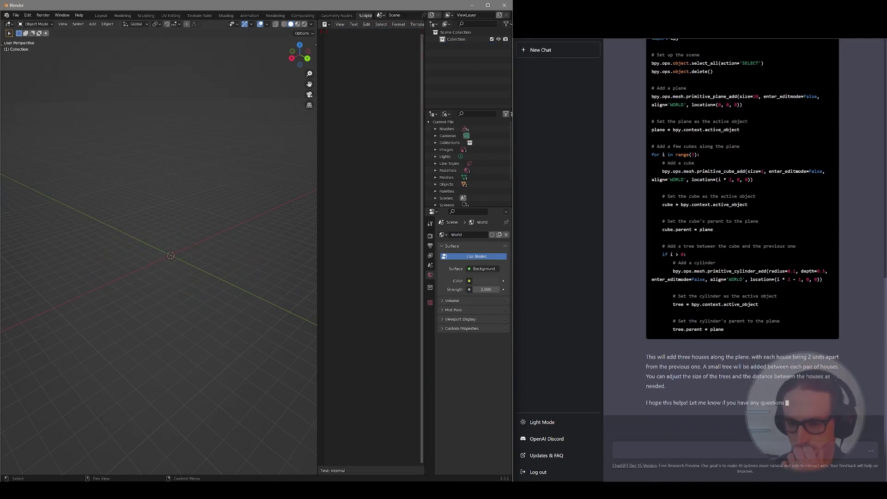
{"action": "scroll", "coordinate": [742, 243], "scroll_direction": "up", "scroll_amount": 5}
{"action": "left_click", "coordinate": [823, 130]}
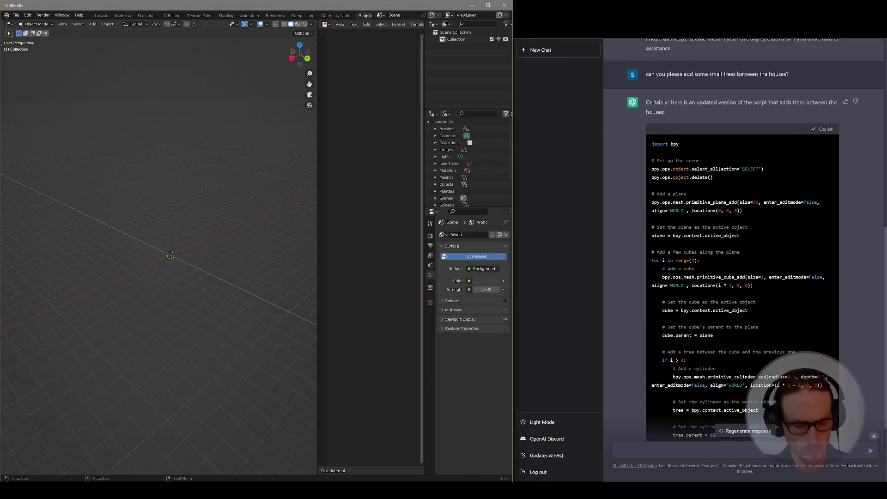
{"action": "key", "text": "ctrl+v"}
{"action": "left_click", "coordinate": [358, 25]}
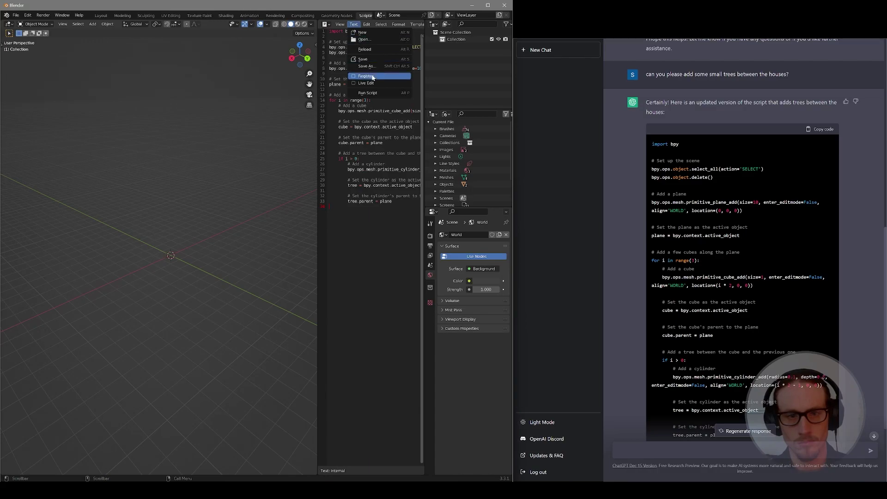
{"action": "left_click", "coordinate": [380, 95]}
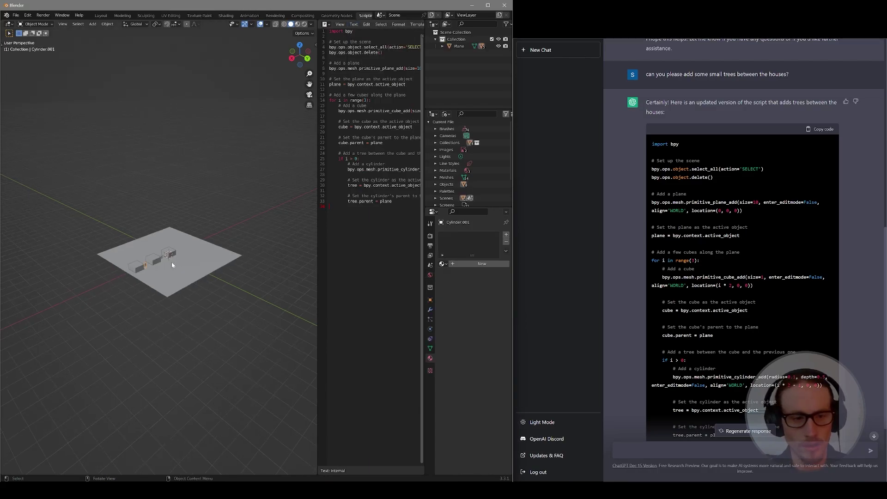
{"action": "scroll", "coordinate": [173, 230], "scroll_direction": "up", "scroll_amount": 6}
{"action": "mouse_move", "coordinate": [176, 236]}
{"action": "middle_mouse_down"}
{"action": "mouse_move", "coordinate": [188, 246]}
{"action": "mouse_move", "coordinate": [211, 169]}
{"action": "middle_mouse_up"}
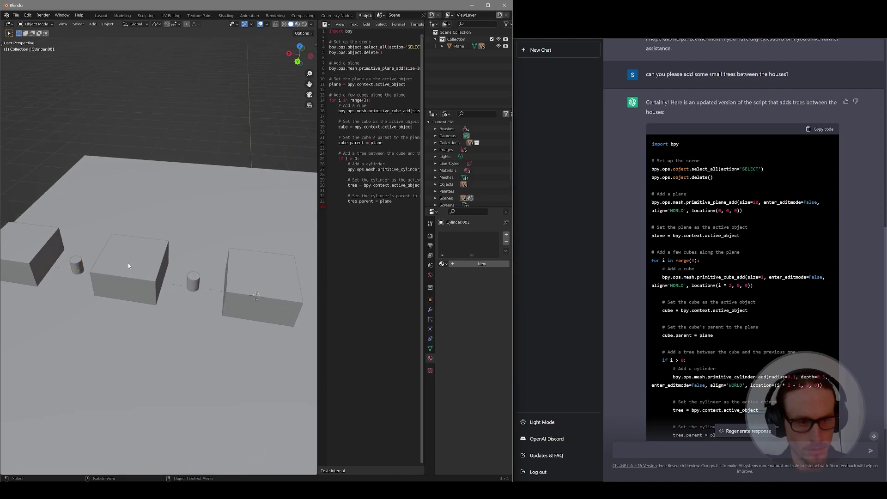
{"action": "middle_click_drag", "start_coordinate": [133, 259], "coordinate": [161, 246]}
{"action": "scroll", "coordinate": [160, 246], "scroll_direction": "up", "scroll_amount": 2}
{"action": "scroll", "coordinate": [101, 270], "scroll_direction": "up", "scroll_amount": 3}
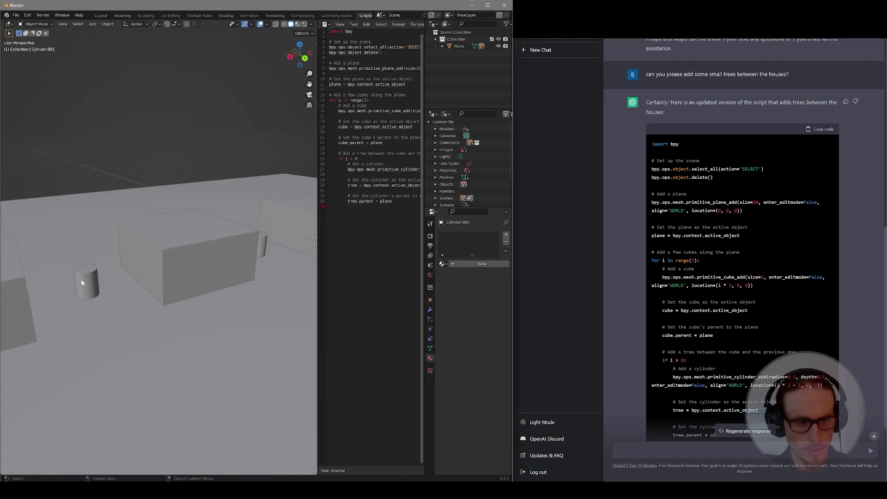
{"action": "scroll", "coordinate": [823, 385], "scroll_direction": "down", "scroll_amount": 2}
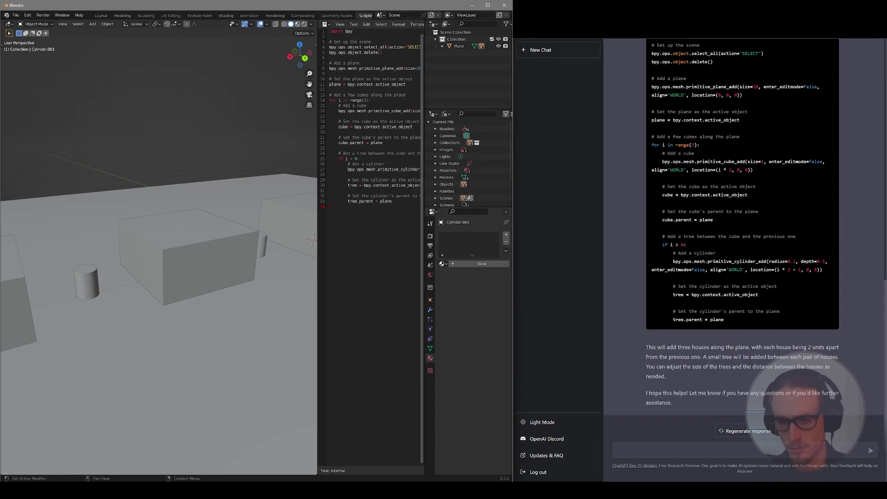
Ask ChatGPT for more detailed trees with a canopy, then view the whole plane
{"action": "left_click", "coordinate": [645, 451]}
{"action": "type", "text": "the trees do not have much detail, can "}
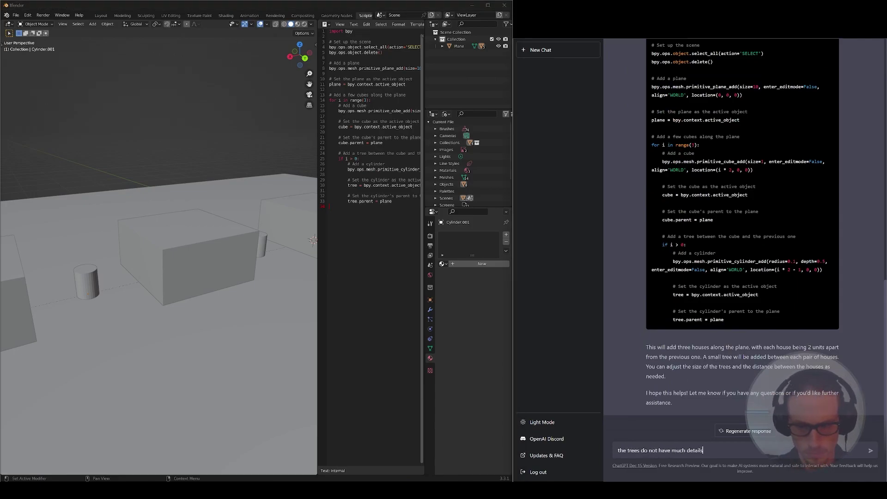
{"action": "type", "text": "s crip"}
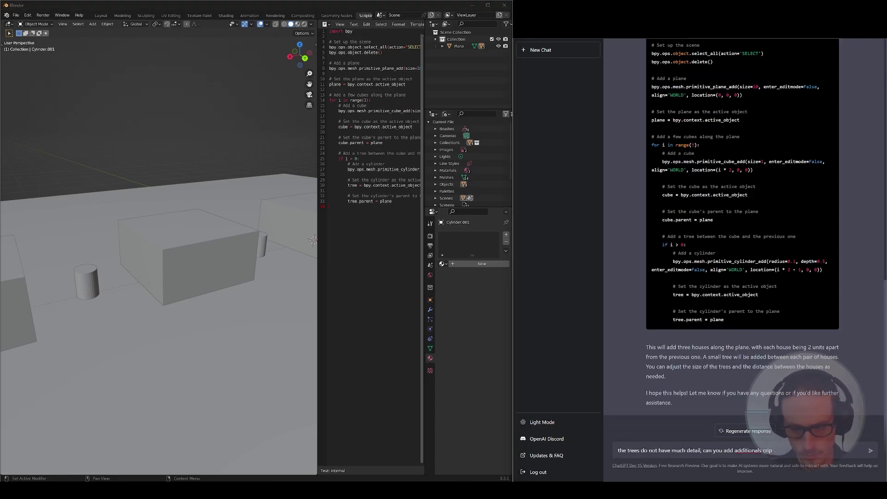
{"action": "type", "text": "to make a nice littel canopy?"}
{"action": "key", "text": "Return"}
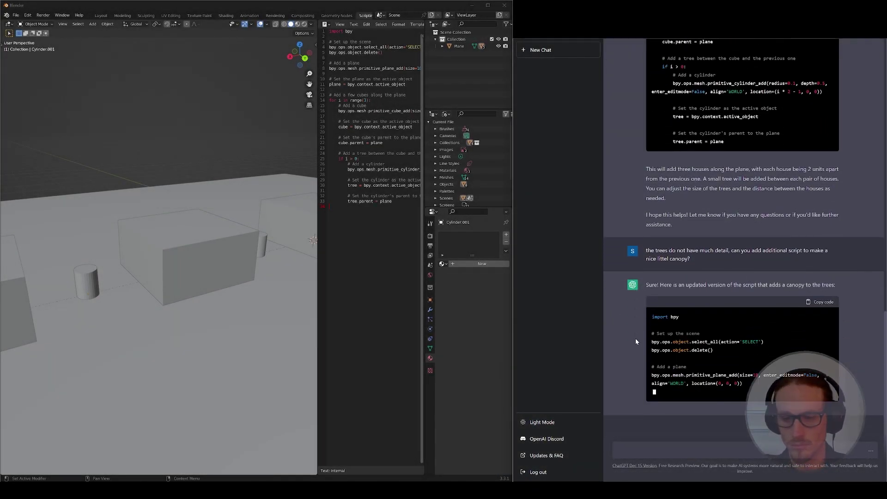
{"action": "middle_click_drag", "start_coordinate": [252, 219], "coordinate": [99, 301]}
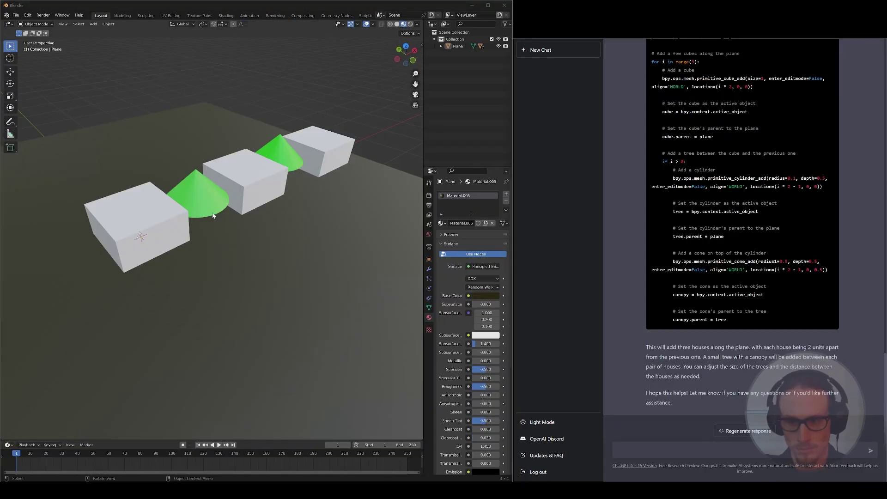
{"action": "mouse_move", "coordinate": [285, 204]}
{"action": "middle_mouse_down"}
{"action": "mouse_move", "coordinate": [244, 187]}
{"action": "mouse_move", "coordinate": [288, 186]}
{"action": "mouse_move", "coordinate": [284, 162]}
{"action": "mouse_move", "coordinate": [291, 199]}
{"action": "middle_mouse_up"}
{"action": "type", "text": "lets animate the scene, make a small torus fly around the houses as if it were a small bird search for fo"}
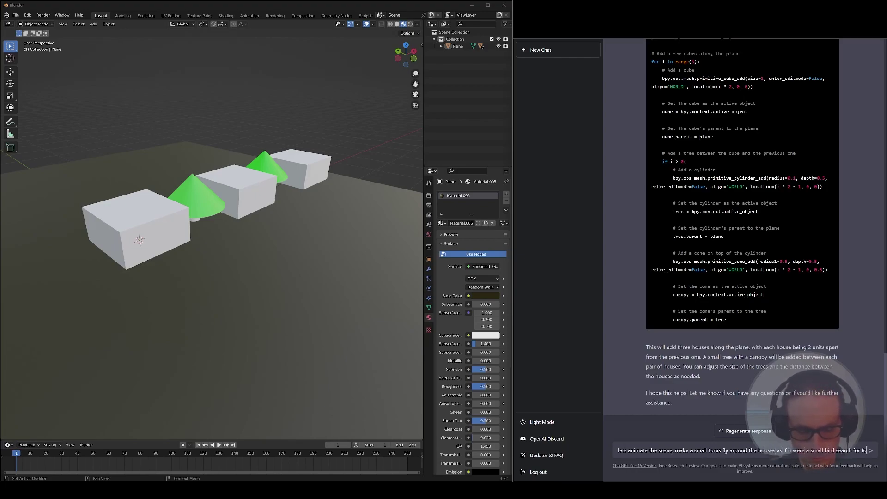
Send the request for a small torus flying around the houses like a bird seeking food
{"action": "key", "text": "Return"}
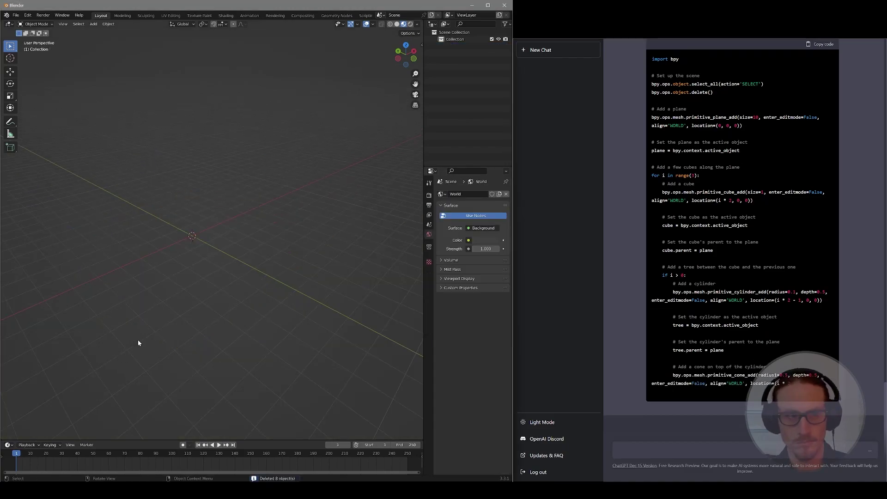
Delete the old script text from Blender's Text Editor
{"action": "key", "text": "Delete"}
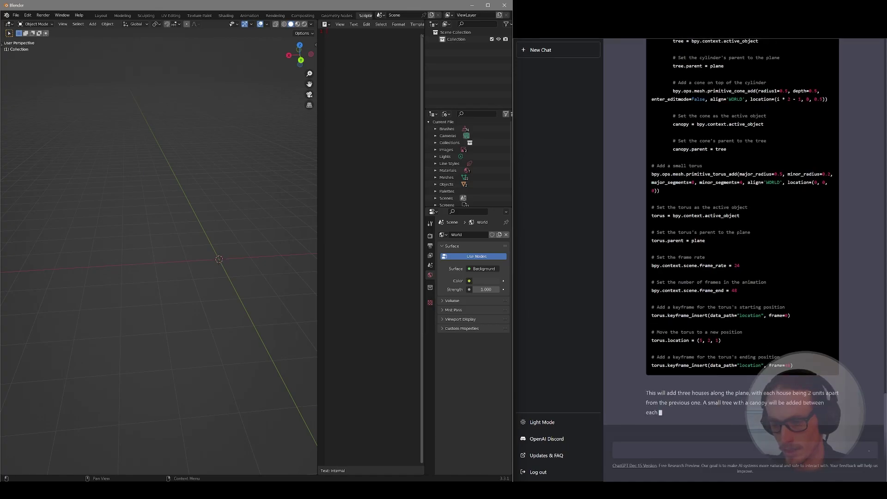
{"action": "scroll", "coordinate": [796, 208], "scroll_direction": "up", "scroll_amount": 8}
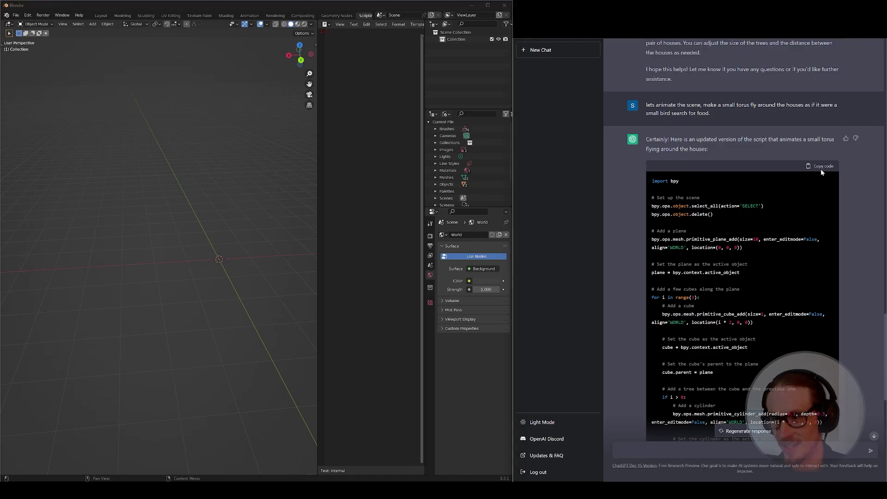
Paste ChatGPT's torus animation script into the Text Editor and run it
{"action": "left_click", "coordinate": [820, 168]}
{"action": "key", "text": "ctrl+v"}
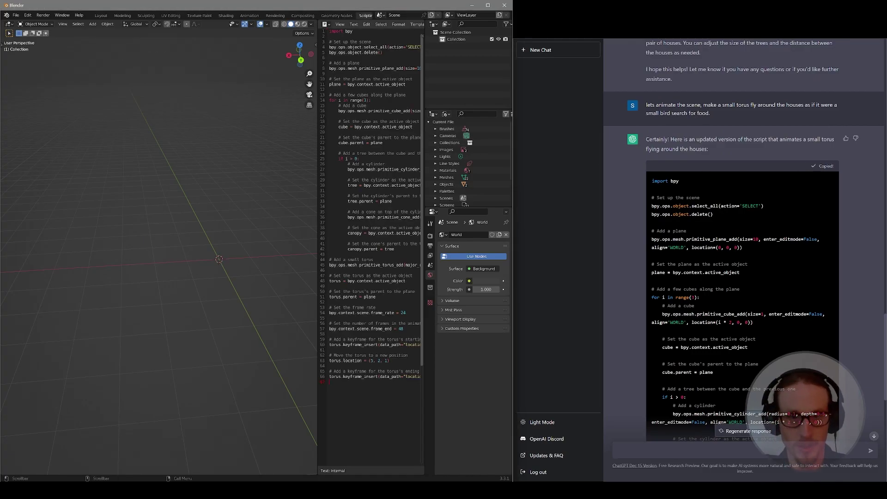
{"action": "left_click", "coordinate": [353, 24]}
{"action": "left_click", "coordinate": [388, 83]}
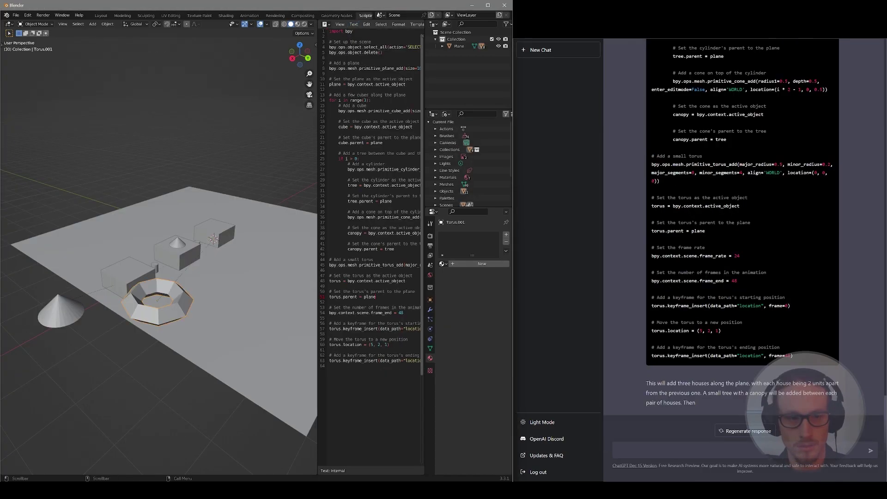
{"action": "scroll", "coordinate": [222, 236], "scroll_direction": "down", "scroll_amount": 3}
Delete all scene objects and rerun the script to rebuild a clean scene
{"action": "left_click_drag", "start_coordinate": [314, 139], "coordinate": [81, 391]}
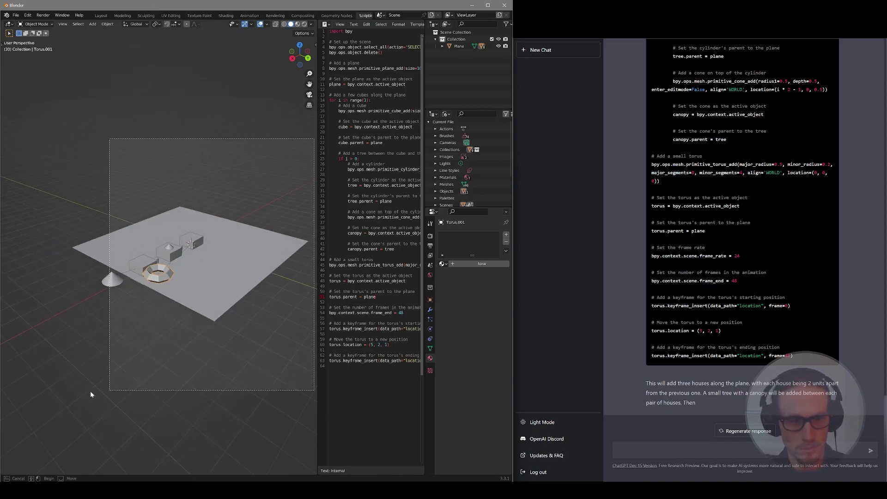
{"action": "key", "text": "Delete"}
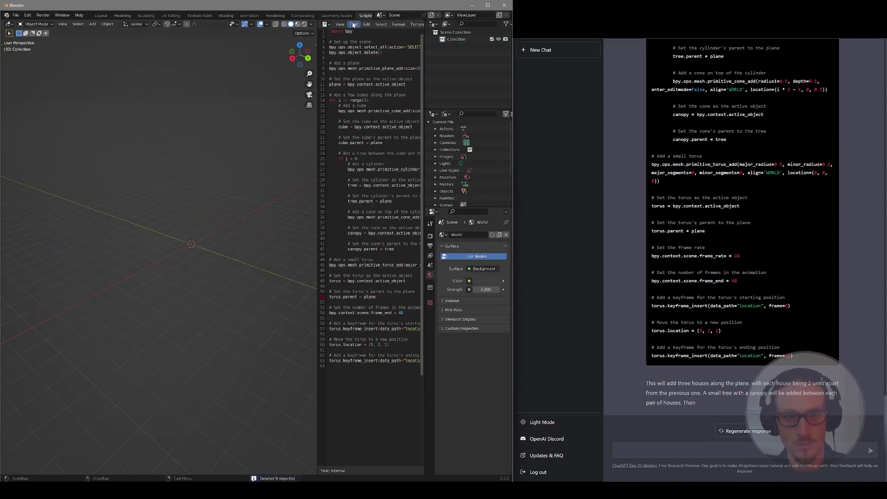
{"action": "left_click", "coordinate": [353, 24]}
{"action": "left_click", "coordinate": [379, 83]}
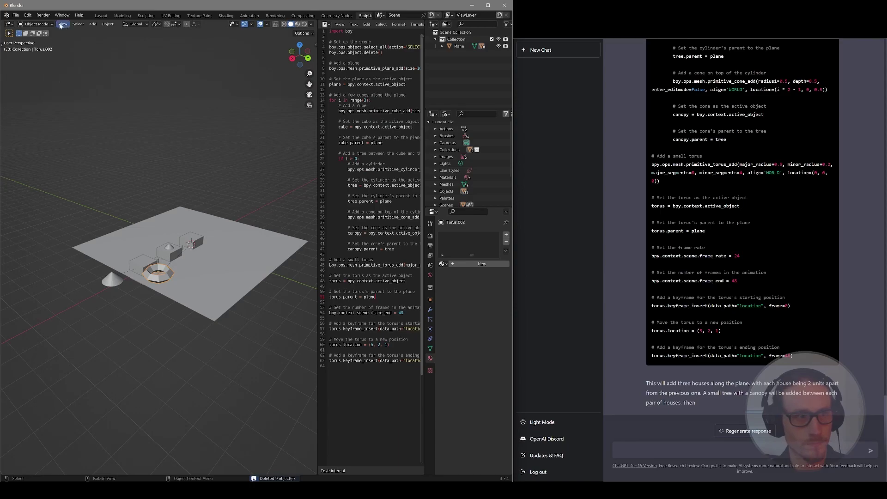
Switch to the Layout workspace and move the view closer to the houses
{"action": "left_click", "coordinate": [101, 16]}
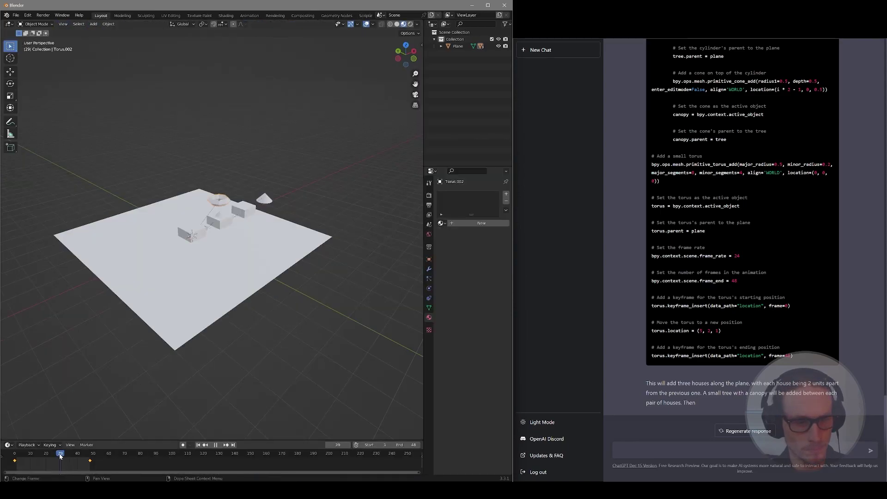
{"action": "scroll", "coordinate": [181, 316], "scroll_direction": "up", "scroll_amount": 4}
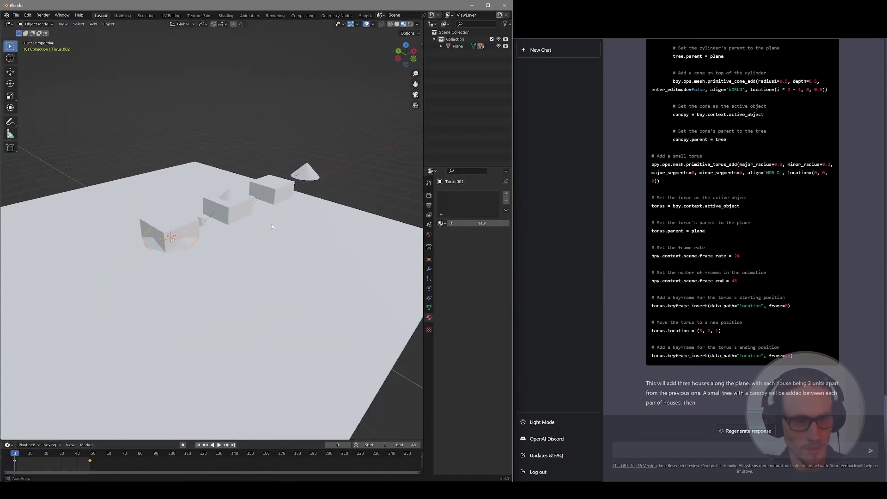
{"action": "middle_click_drag", "start_coordinate": [181, 316], "coordinate": [264, 227]}
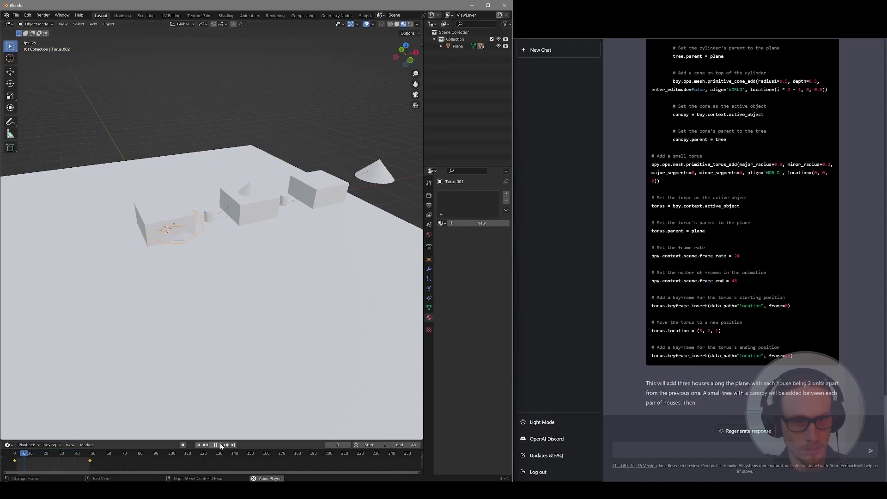
{"action": "type", "text": "that movement is predictable, make it random"}
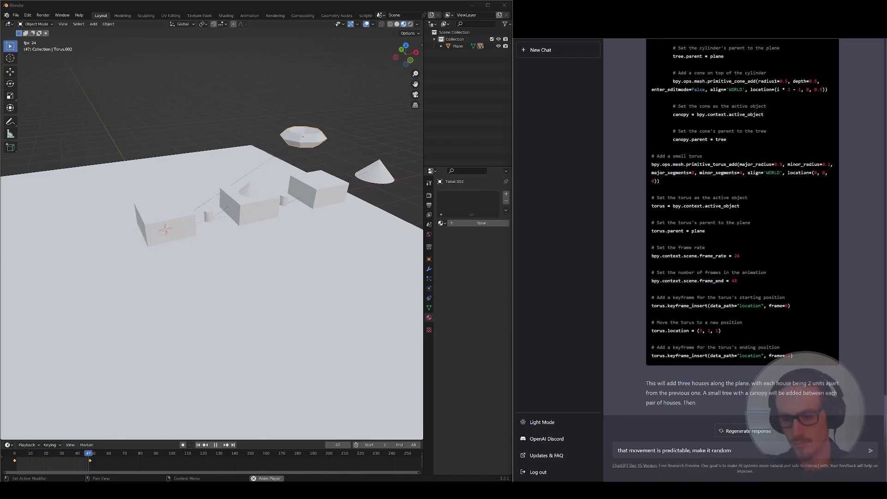
Send ChatGPT the follow-up asking for the torus to move randomly
{"action": "key", "text": "Return"}
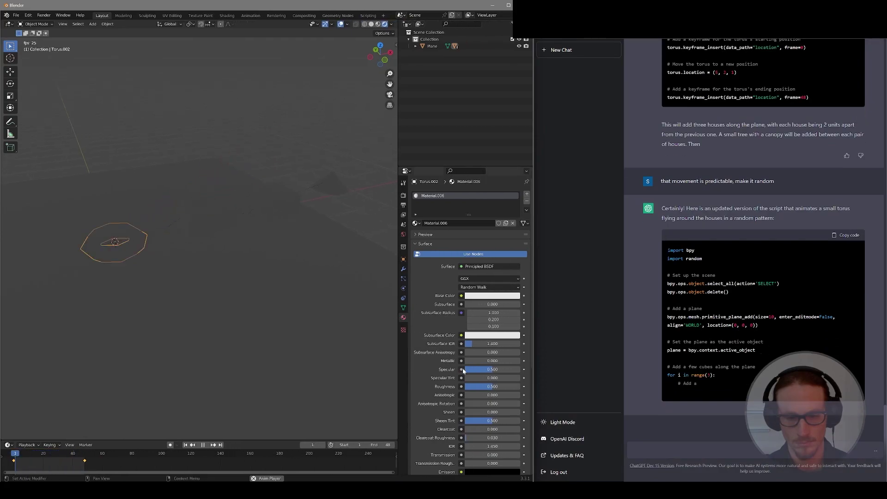
Add an area light, rotating and moving it to aim at the houses
{"action": "key", "text": "shift+a"}
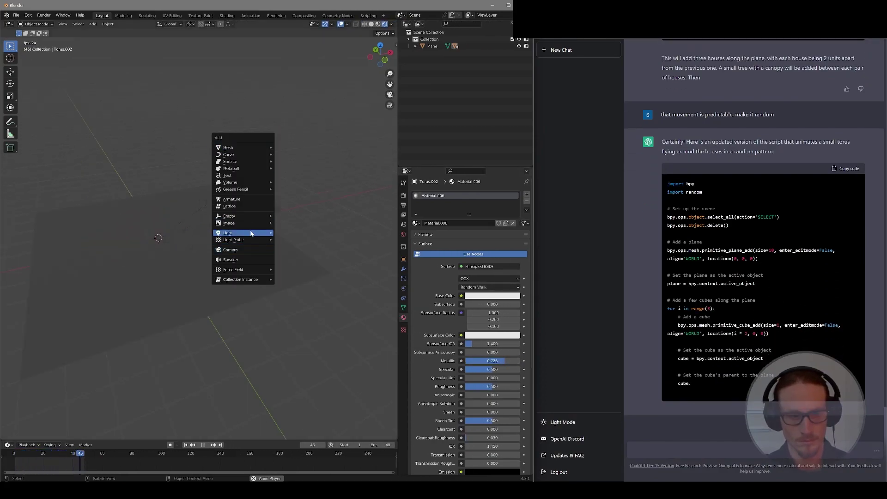
{"action": "left_click", "coordinate": [291, 229]}
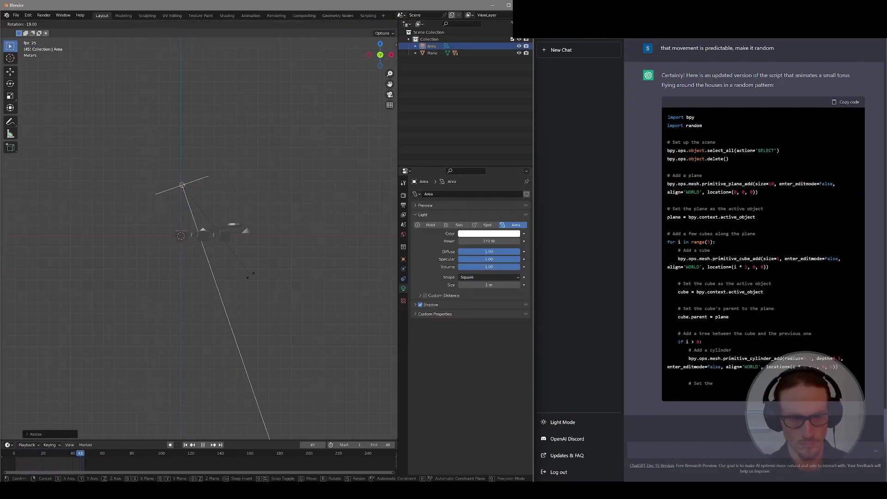
{"action": "middle_click_drag", "start_coordinate": [158, 201], "coordinate": [210, 202]}
{"action": "key", "text": "g"}
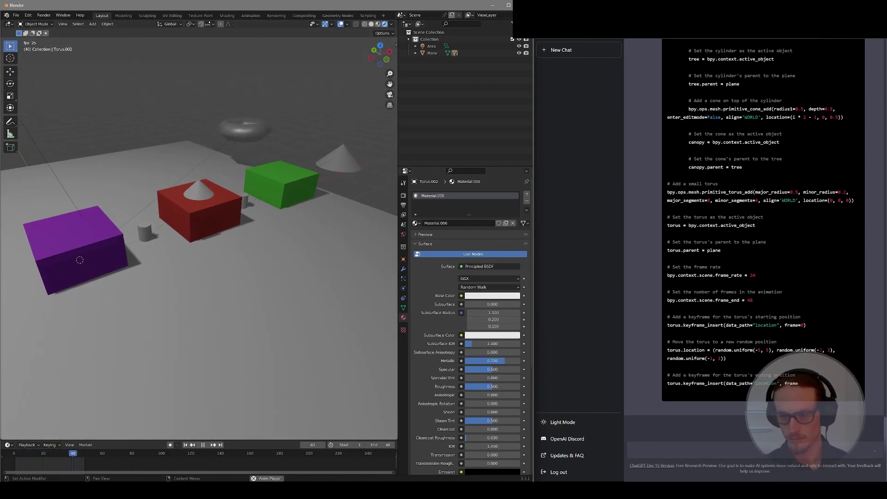
{"action": "scroll", "coordinate": [738, 278], "scroll_direction": "up", "scroll_amount": 10}
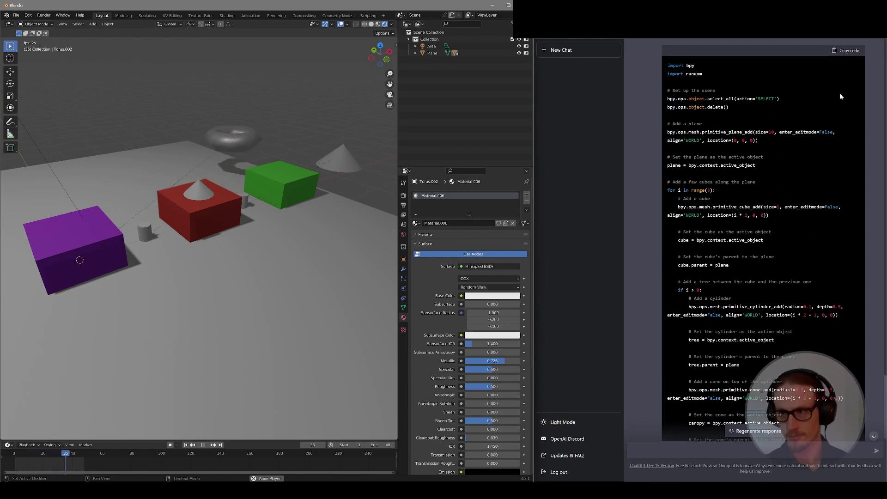
Copy ChatGPT's random-movement script and orbit around the regenerated houses, trees and torus
{"action": "left_click", "coordinate": [847, 51]}
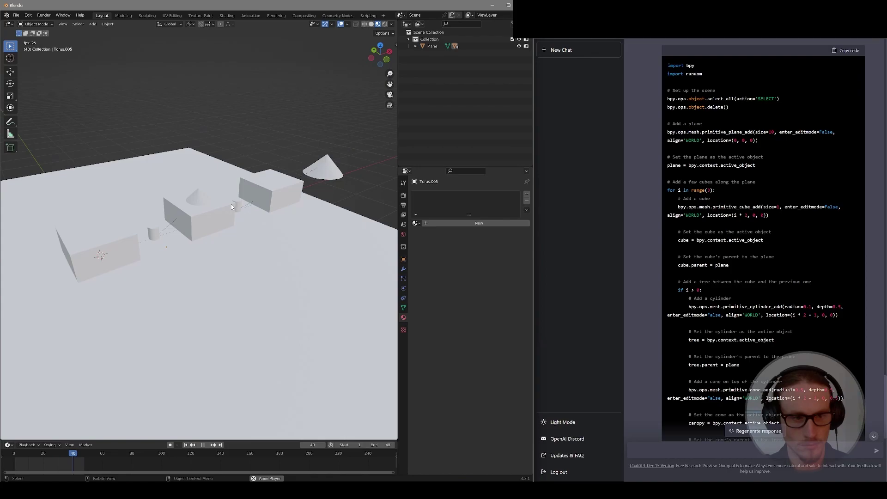
{"action": "mouse_move", "coordinate": [276, 185]}
{"action": "middle_mouse_down"}
{"action": "mouse_move", "coordinate": [226, 203]}
{"action": "mouse_move", "coordinate": [218, 204]}
{"action": "mouse_move", "coordinate": [225, 192]}
{"action": "mouse_move", "coordinate": [219, 197]}
{"action": "middle_mouse_up"}
{"action": "scroll", "coordinate": [226, 203], "scroll_direction": "down", "scroll_amount": 5}
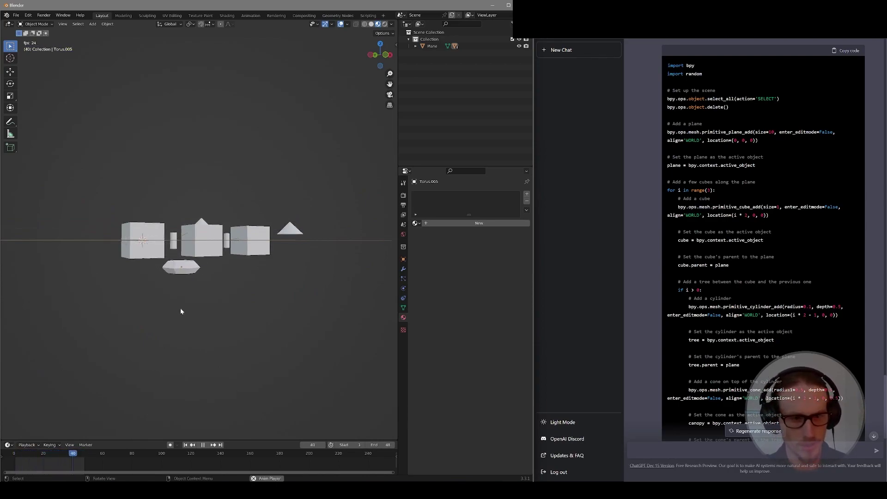
Select all objects, extend the scene end frame to 180, and switch to front orthographic view
{"action": "key", "text": "a"}
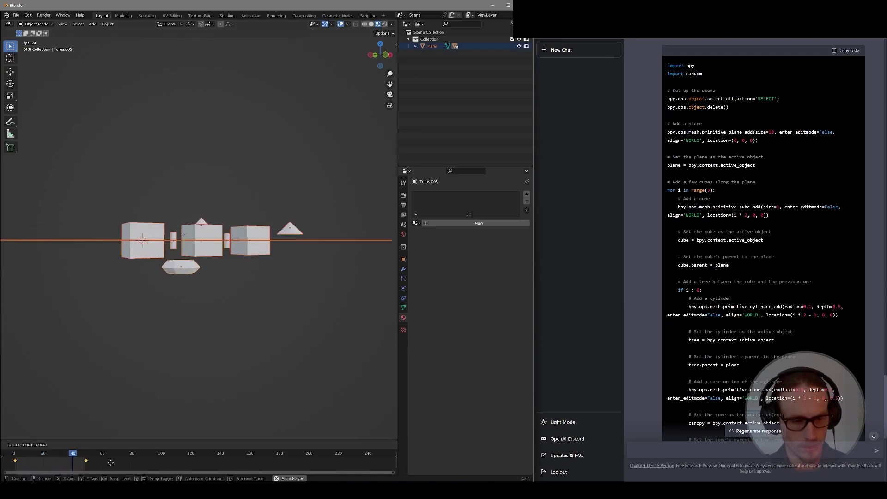
{"action": "middle_click_drag", "start_coordinate": [211, 403], "coordinate": [211, 374]}
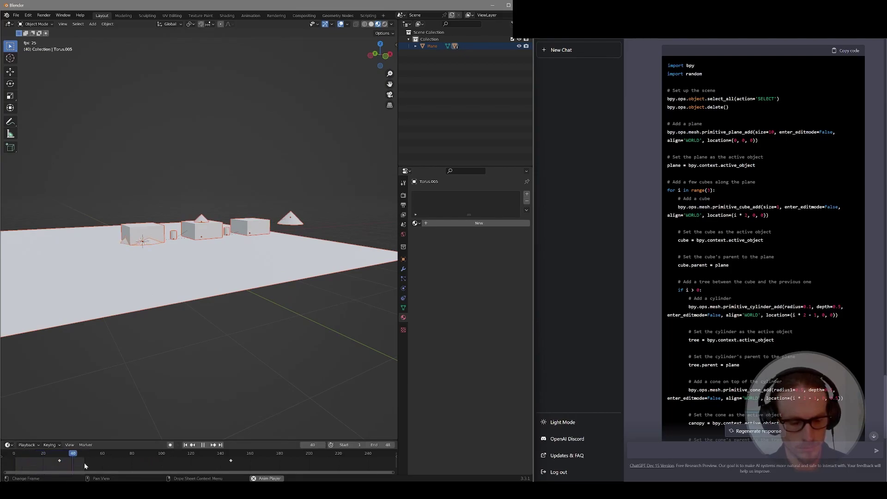
{"action": "middle_click_drag", "start_coordinate": [83, 463], "coordinate": [112, 463]}
{"action": "left_click_drag", "start_coordinate": [371, 444], "coordinate": [382, 444]}
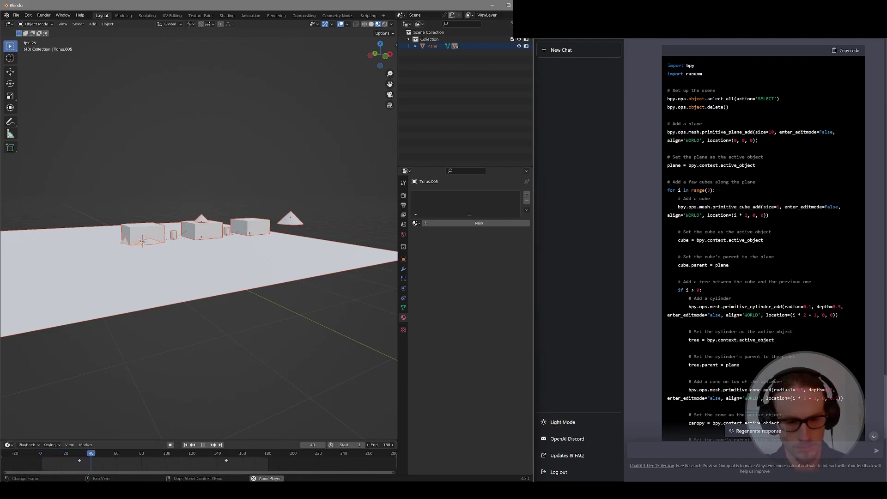
{"action": "key", "text": "KP_1"}
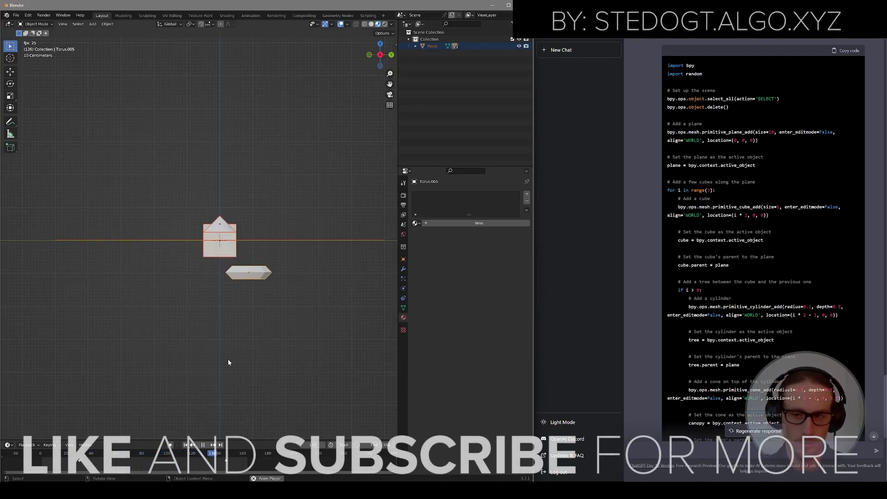
{"action": "scroll", "coordinate": [811, 283], "scroll_direction": "down", "scroll_amount": 5}
{"action": "scroll", "coordinate": [798, 305], "scroll_direction": "down", "scroll_amount": 5}
{"action": "scroll", "coordinate": [797, 305], "scroll_direction": "down", "scroll_amount": 3}
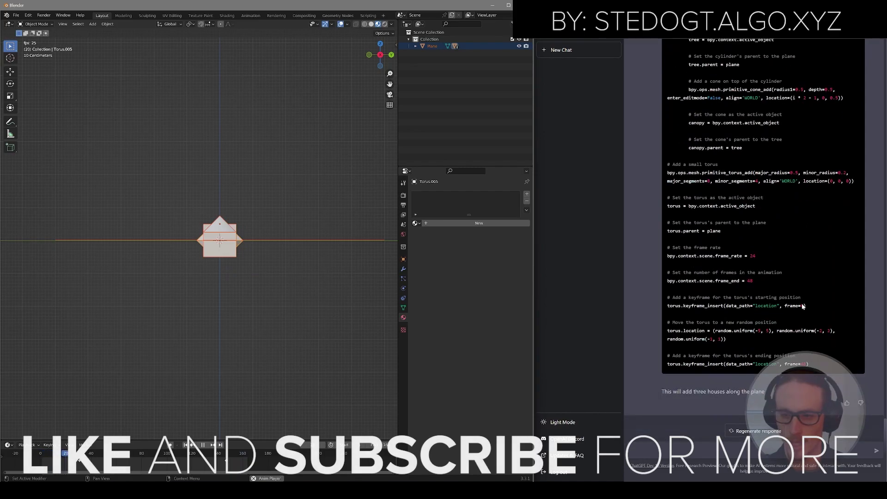
{"action": "scroll", "coordinate": [756, 324], "scroll_direction": "down", "scroll_amount": 5}
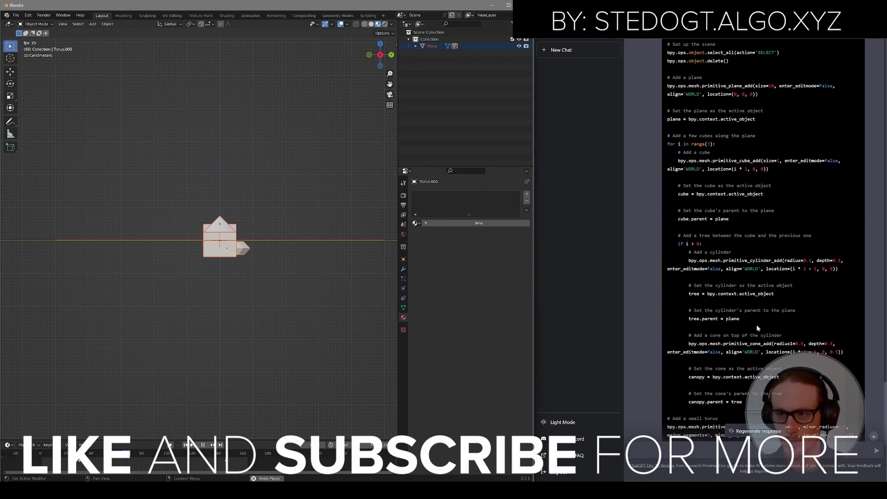
{"action": "scroll", "coordinate": [753, 323], "scroll_direction": "down", "scroll_amount": 5}
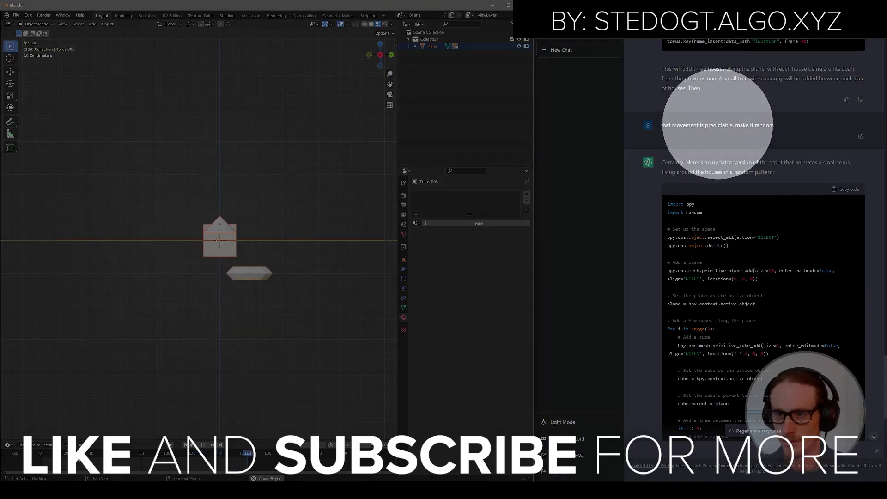
{"action": "scroll", "coordinate": [734, 139], "scroll_direction": "up", "scroll_amount": 5}
{"action": "scroll", "coordinate": [734, 137], "scroll_direction": "up", "scroll_amount": 8}
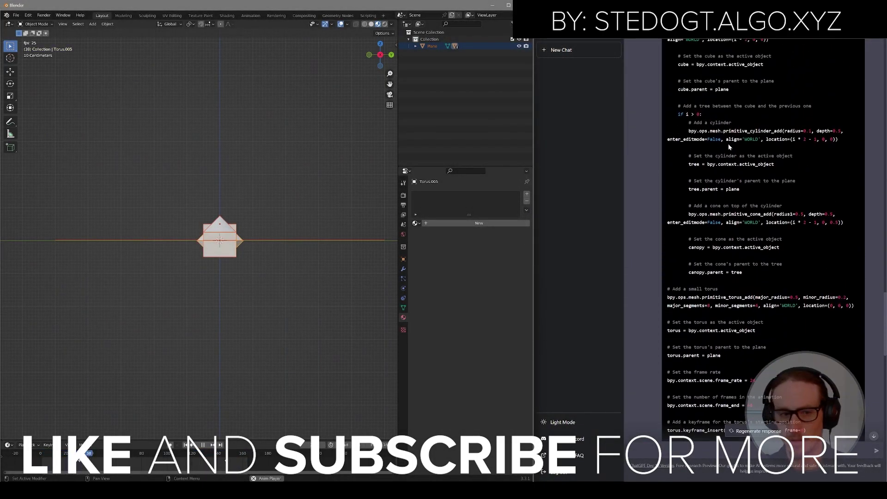